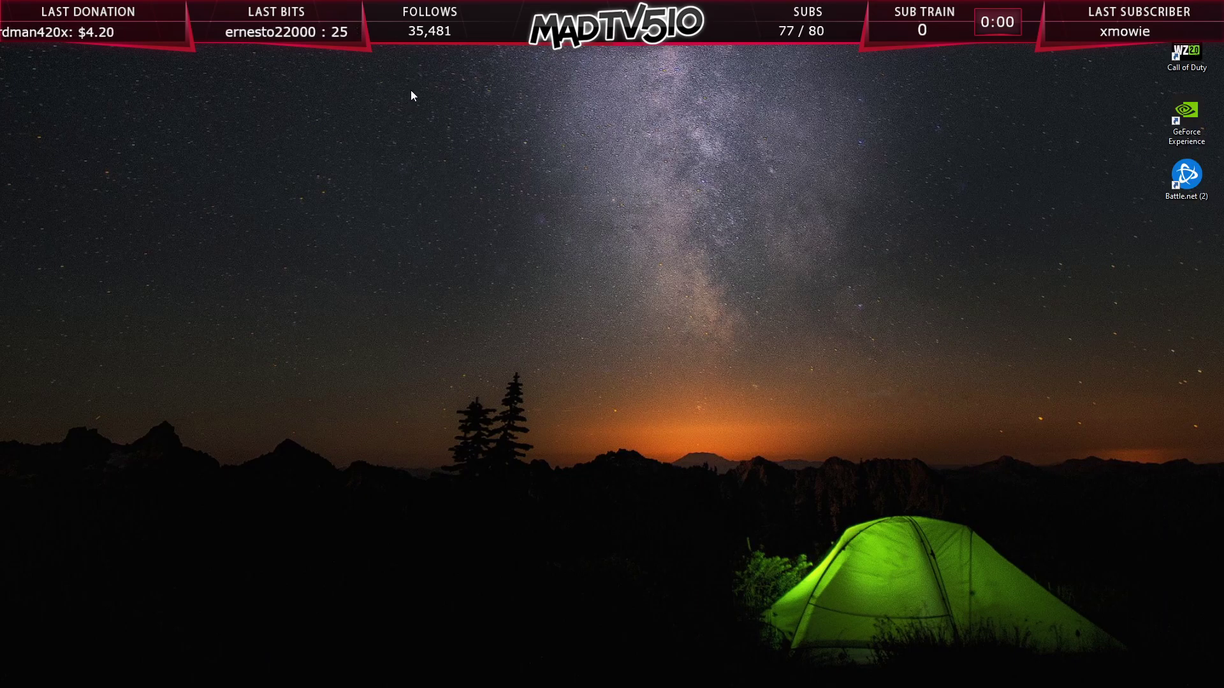
Bring up the Edge window and scroll the obs-multi-rtmp For OBS 28 release down to its Assets.
mouse_move(421, 13)
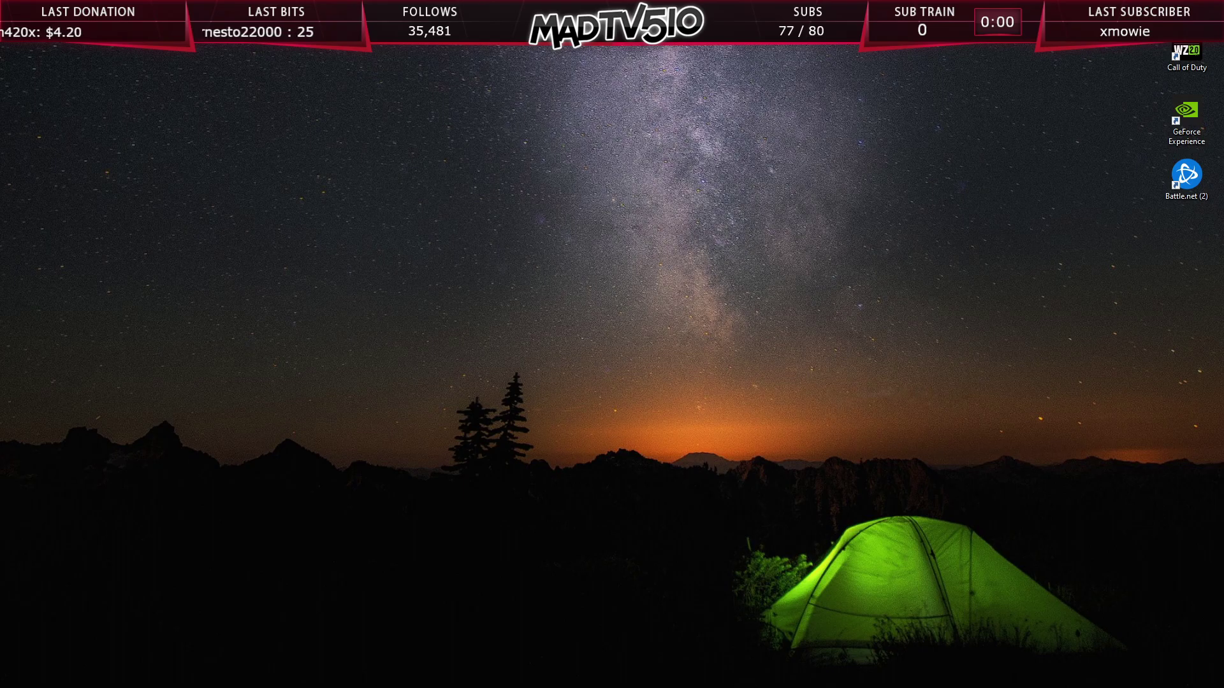
mouse_move(621, 13)
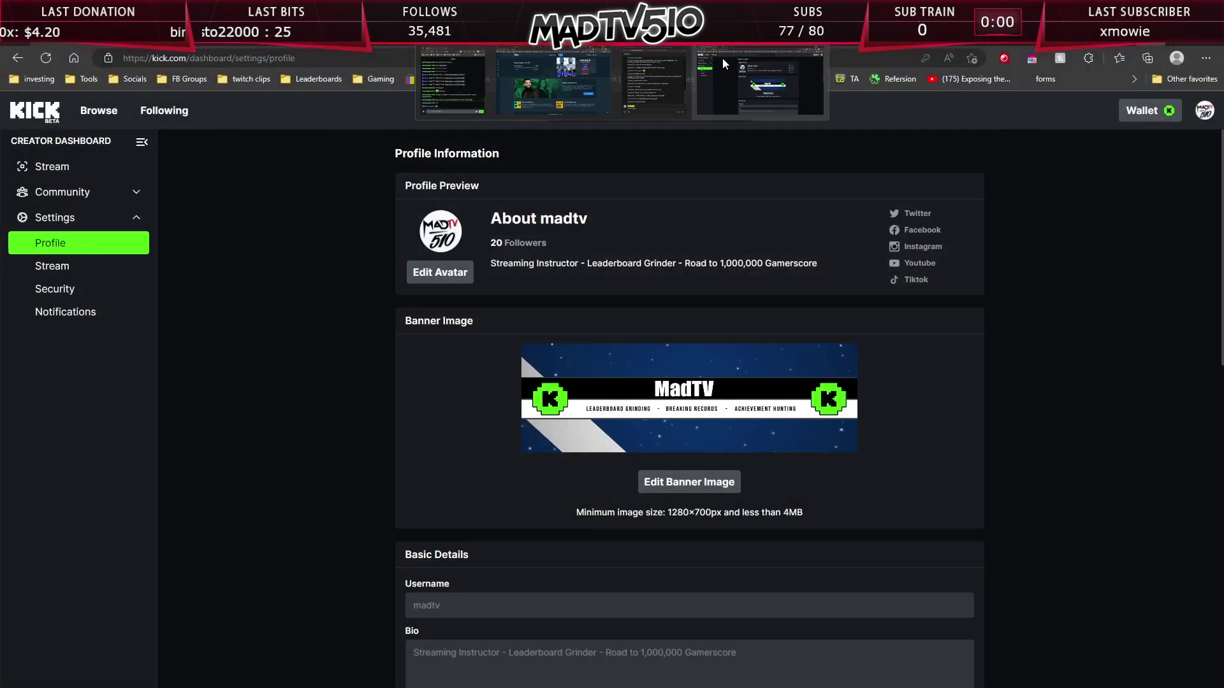
left_click(709, 61)
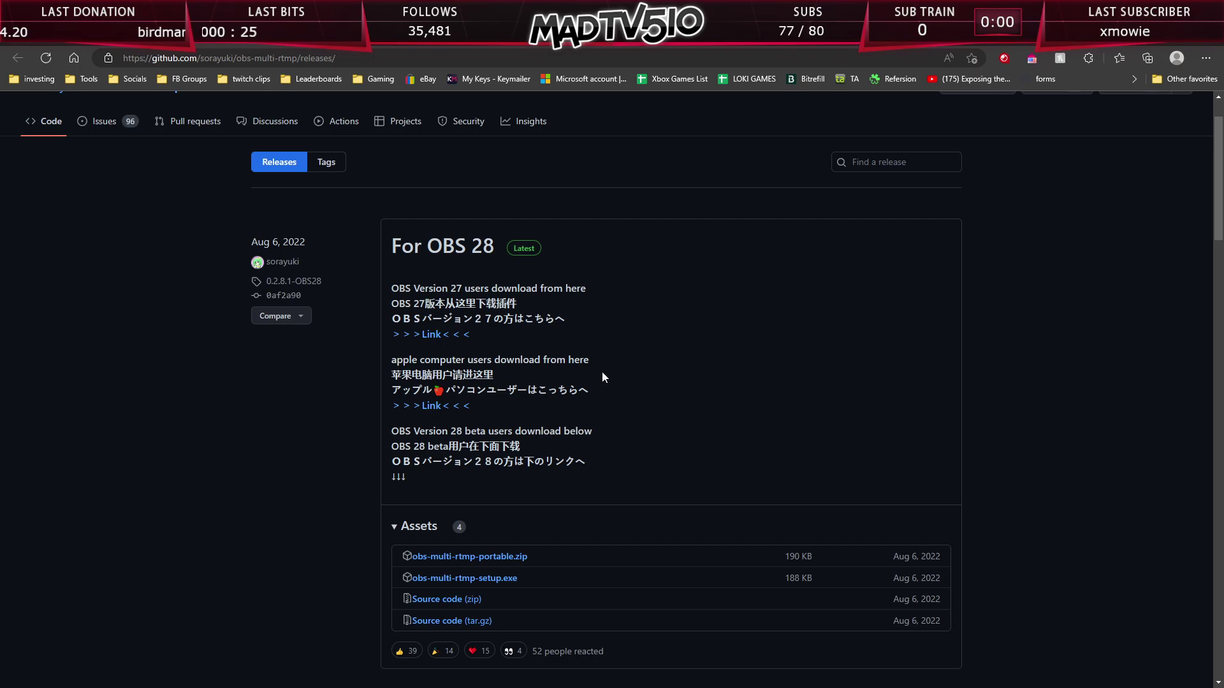
scroll(603, 420, "down", 1)
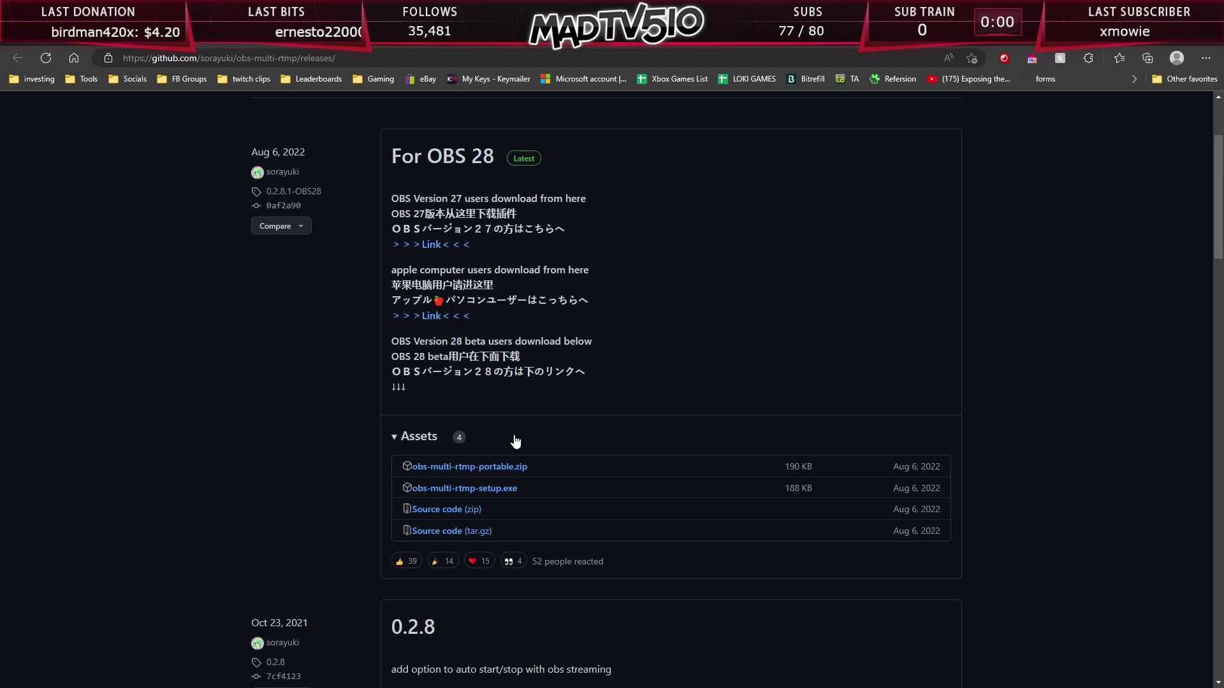
Download obs-multi-rtmp-portable.zip and reveal it in its Downloads folder.
left_click(477, 469)
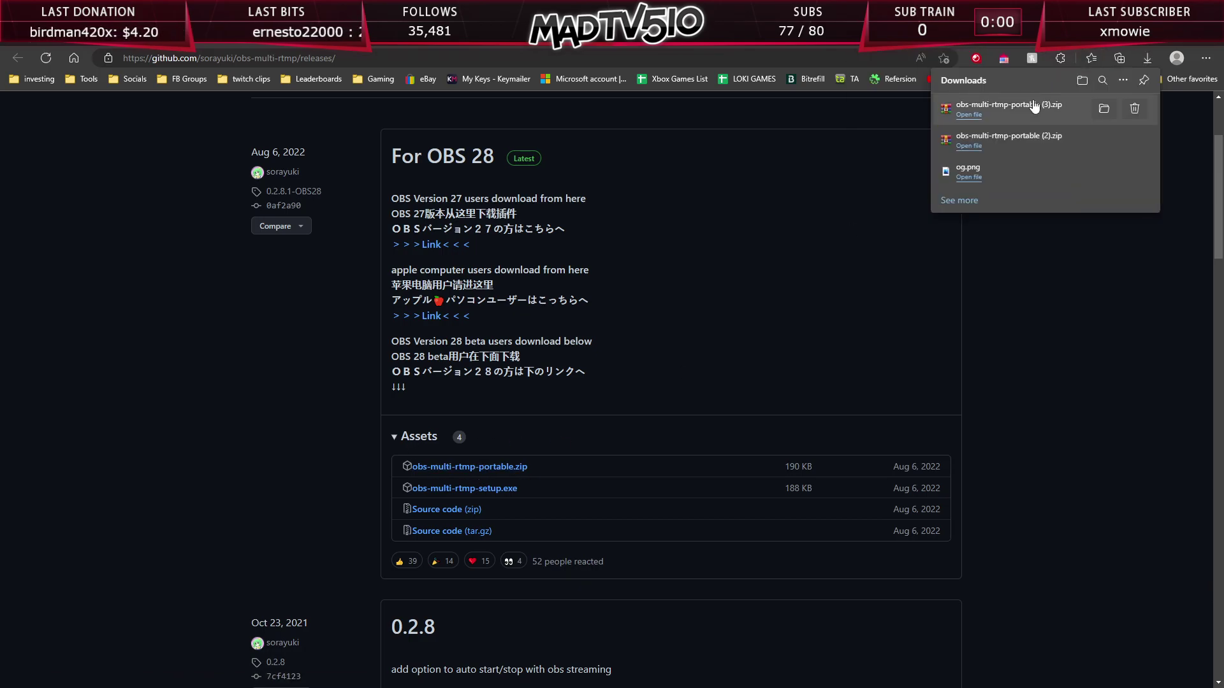
left_click(1104, 109)
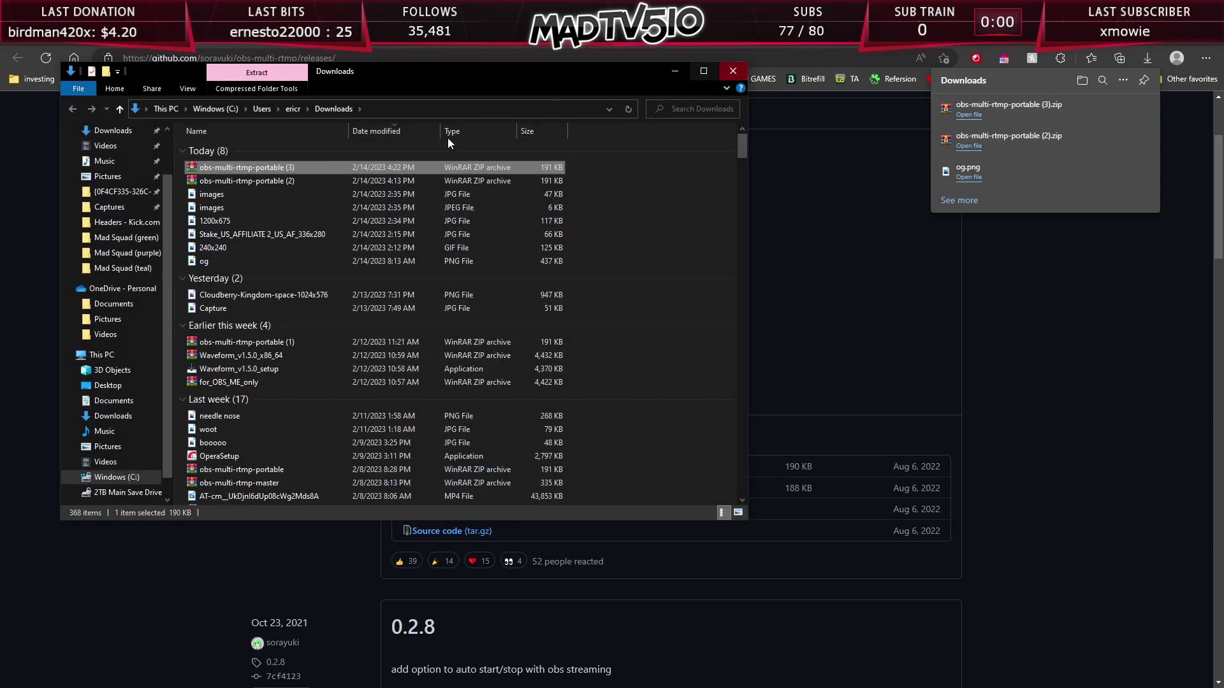
left_click(1153, 44)
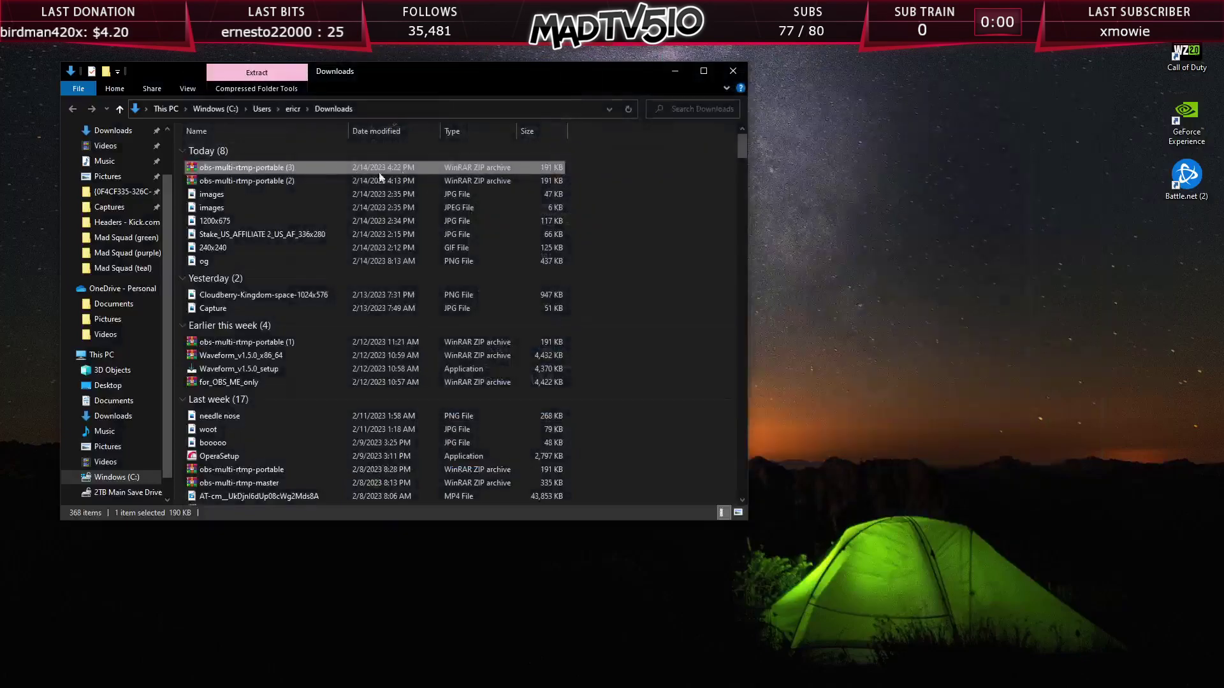
Open the downloaded zip in WinRAR and minimize the Downloads folder window.
double_click(255, 171)
left_click(618, 76)
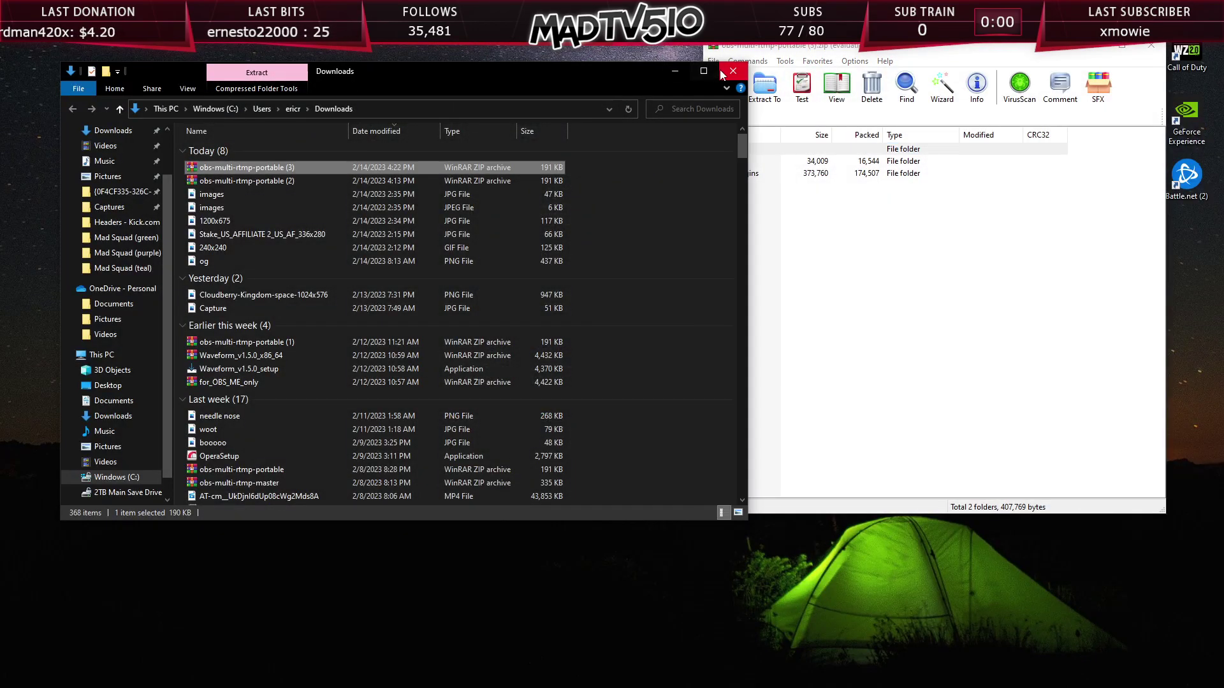
left_click(674, 71)
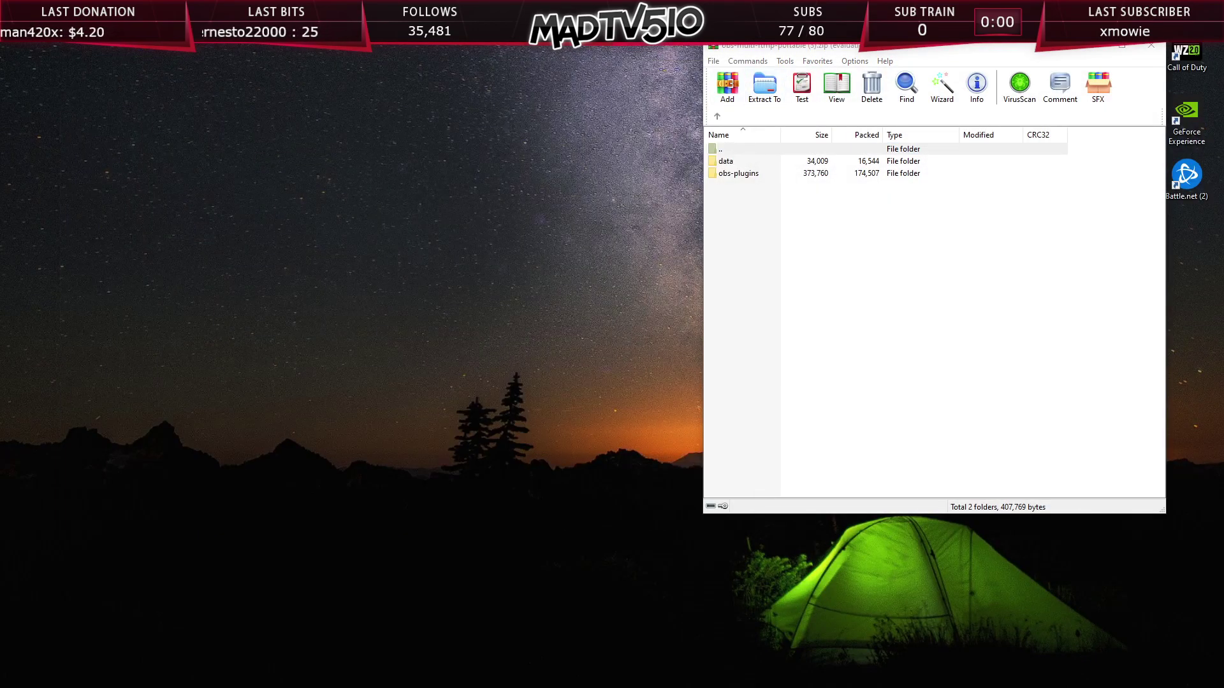
left_click(906, 148)
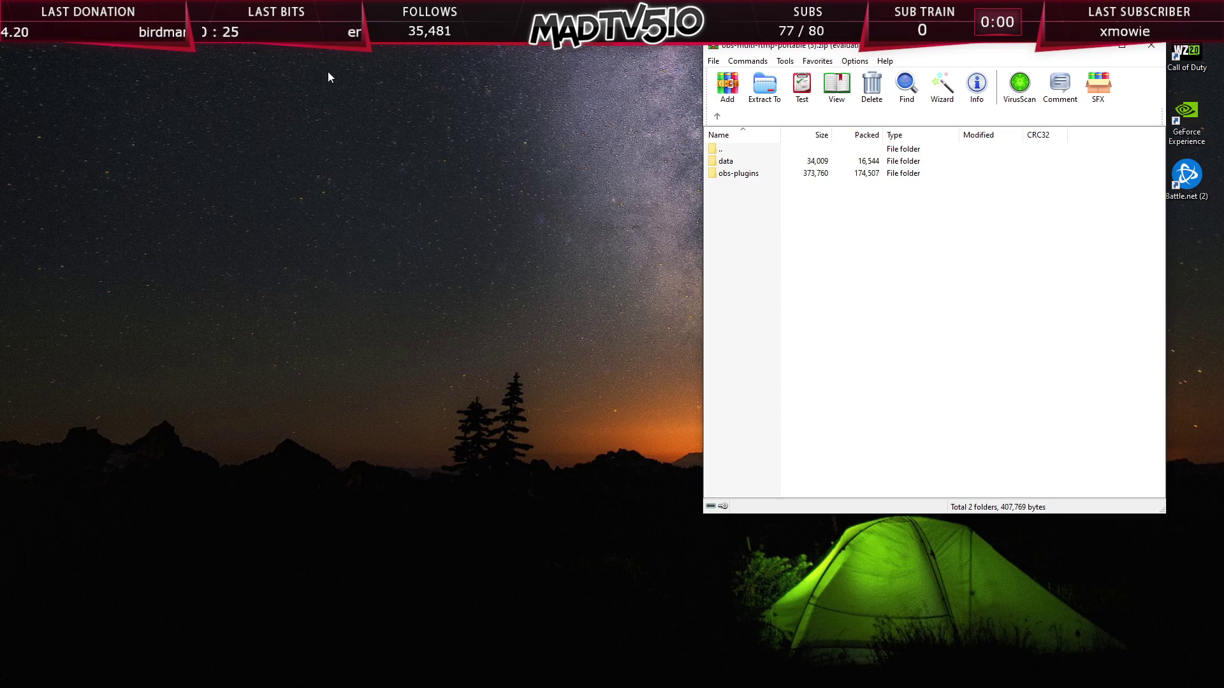
Navigate File Explorer to This PC > 2TB Main Save Drive (D:) > Program Files.
mouse_move(273, 13)
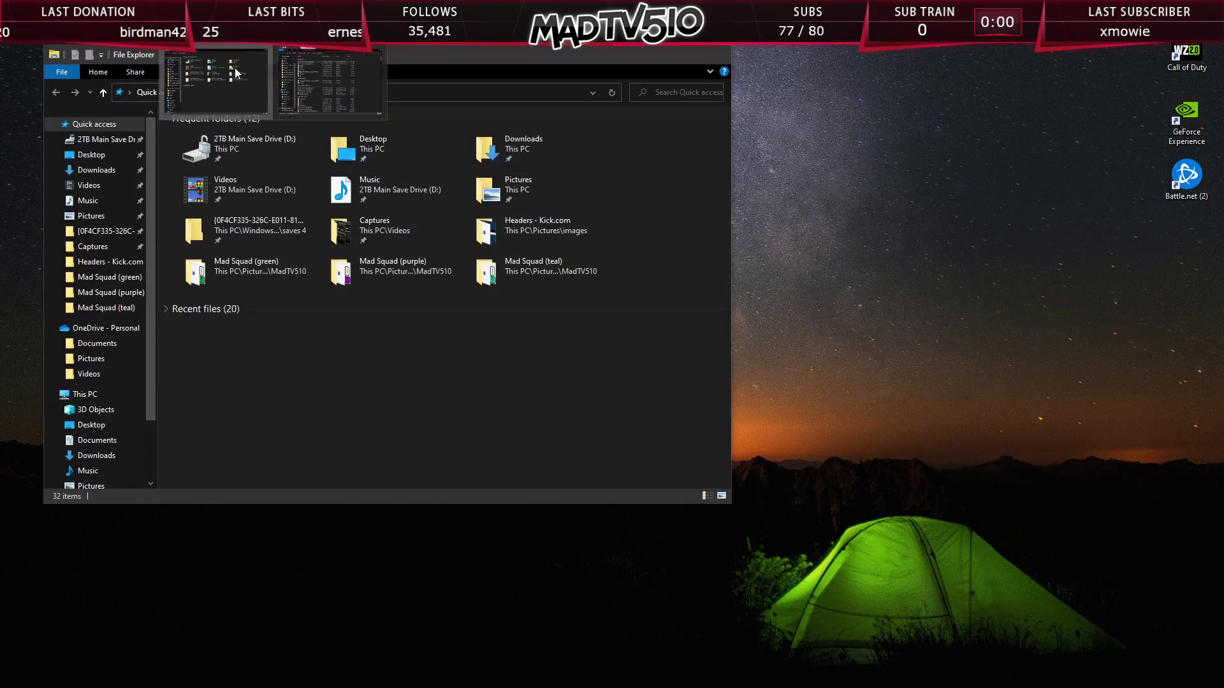
left_click(235, 72)
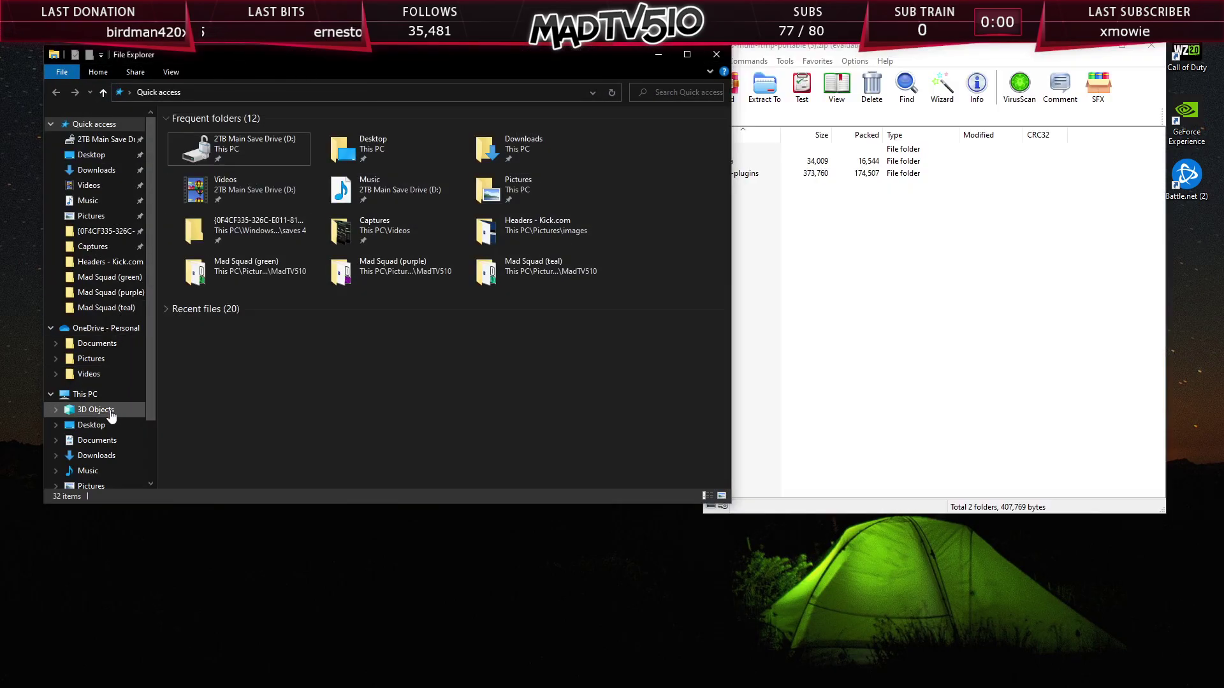
scroll(97, 358, "down", 1)
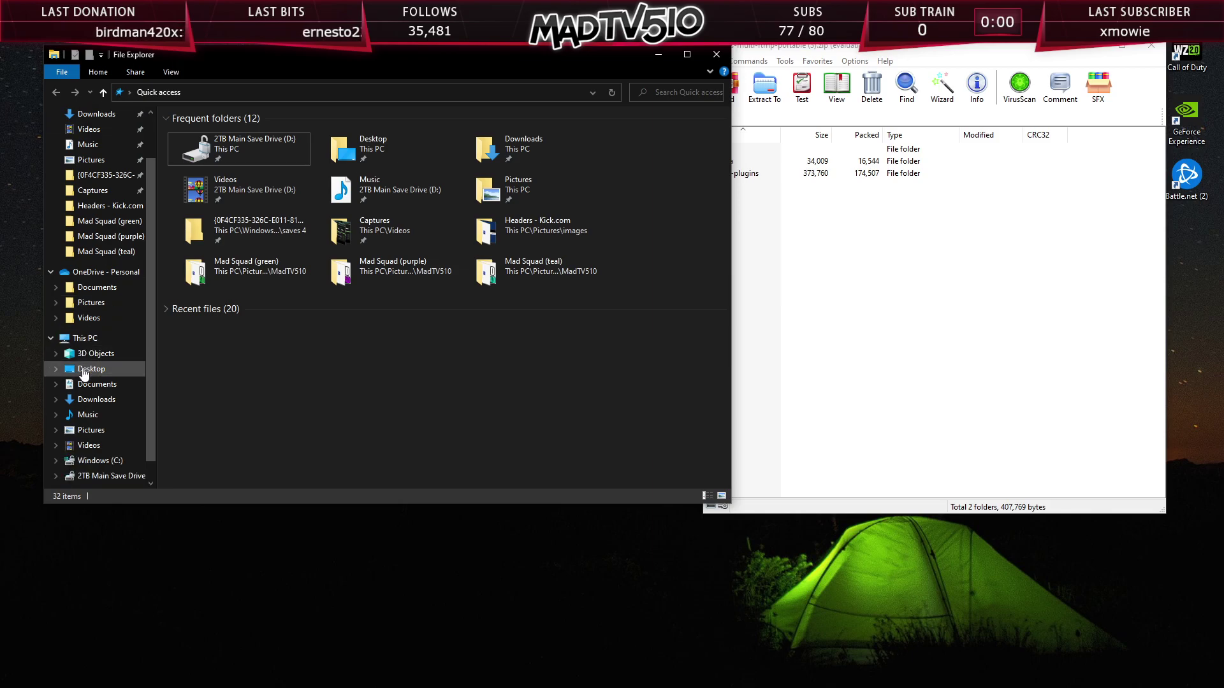
left_click(68, 344)
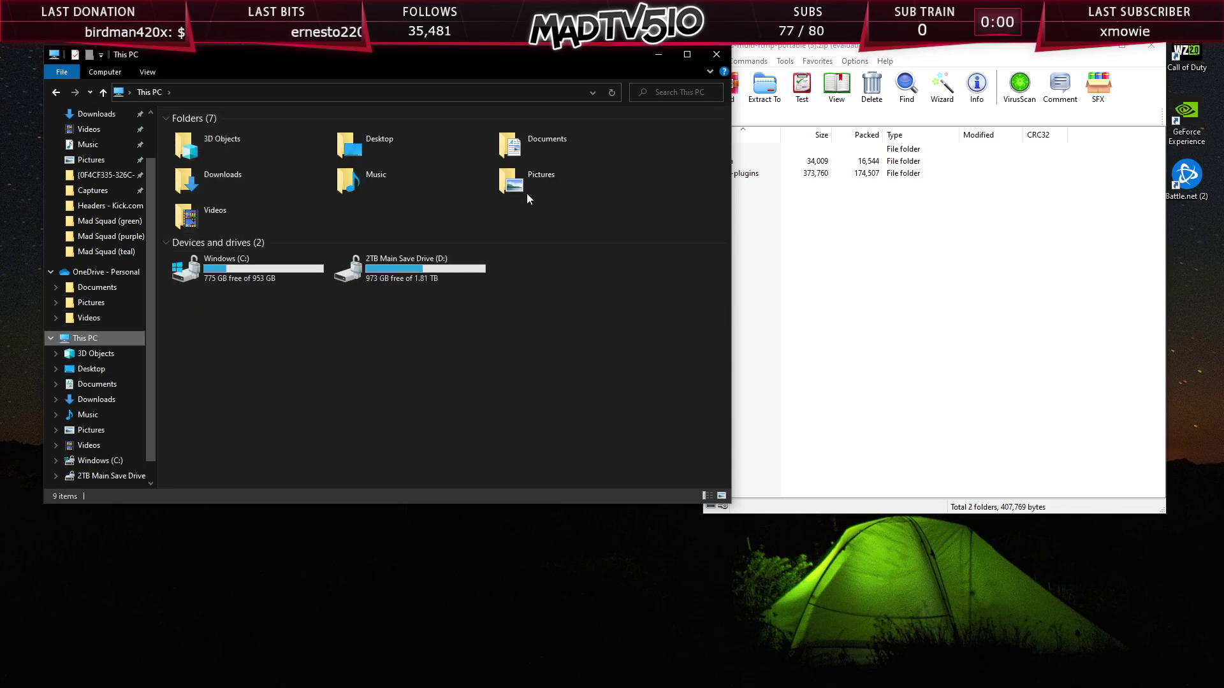
double_click(385, 278)
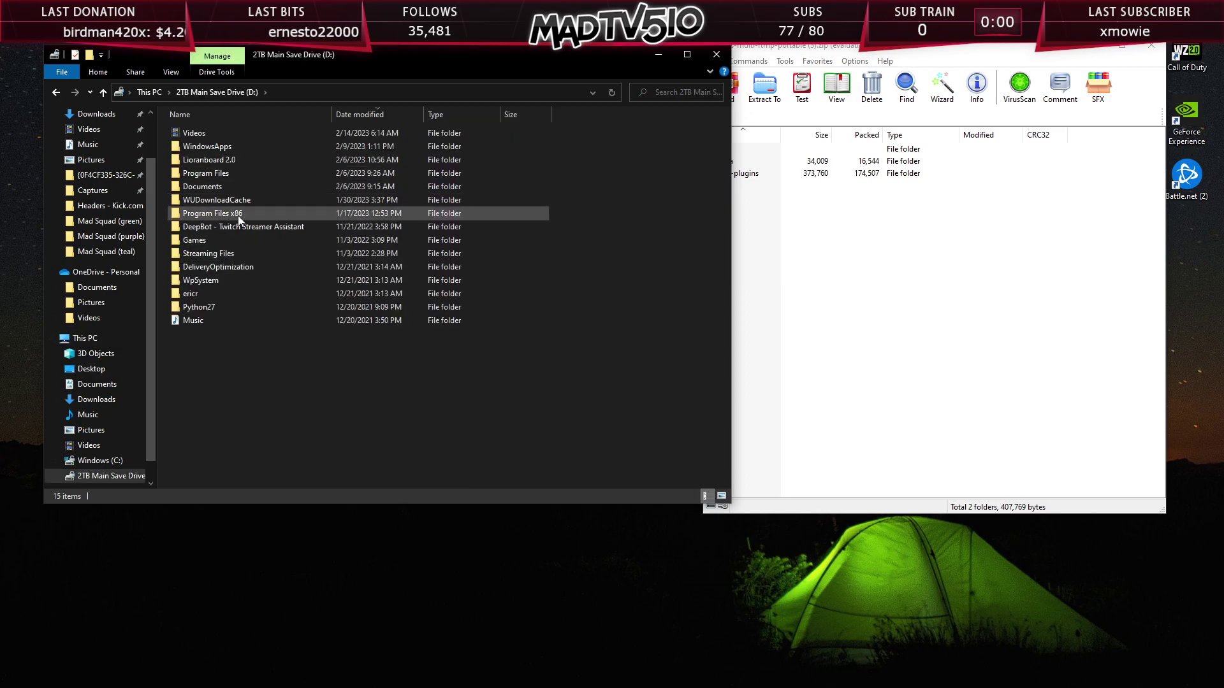
left_click(211, 178)
double_click(211, 183)
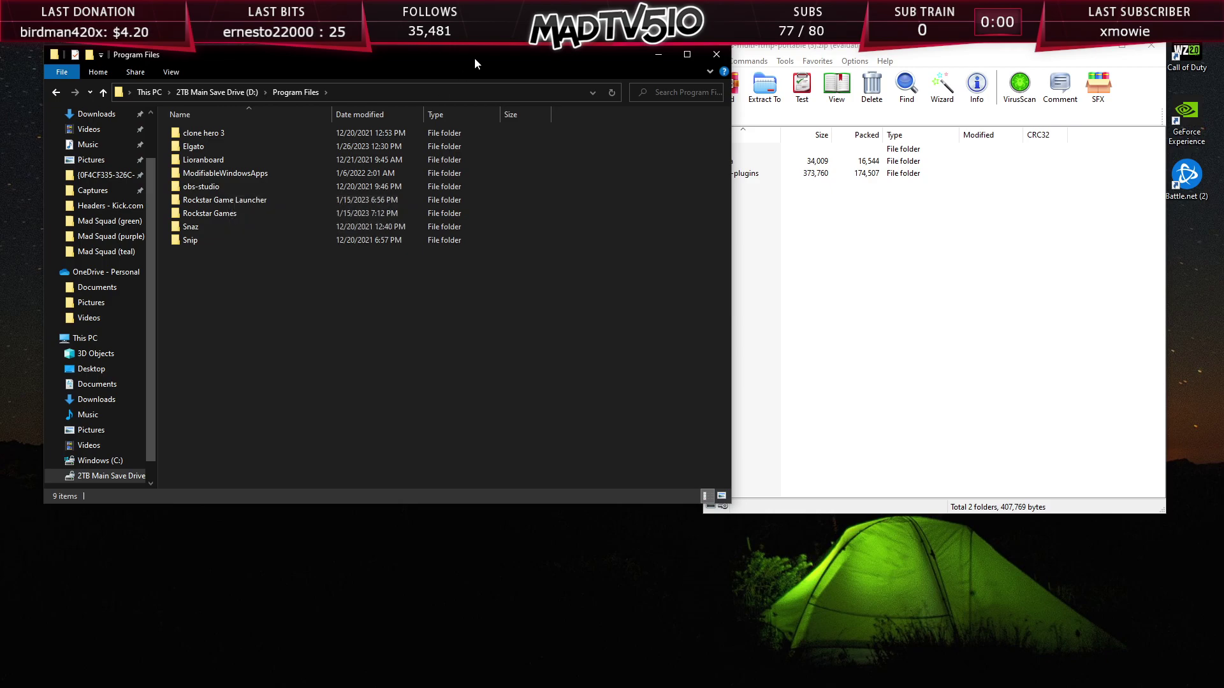
Move Explorer aside to uncover WinRAR and check inside obs-studio, returning to Program Files.
left_click_drag(474, 57, 440, 54)
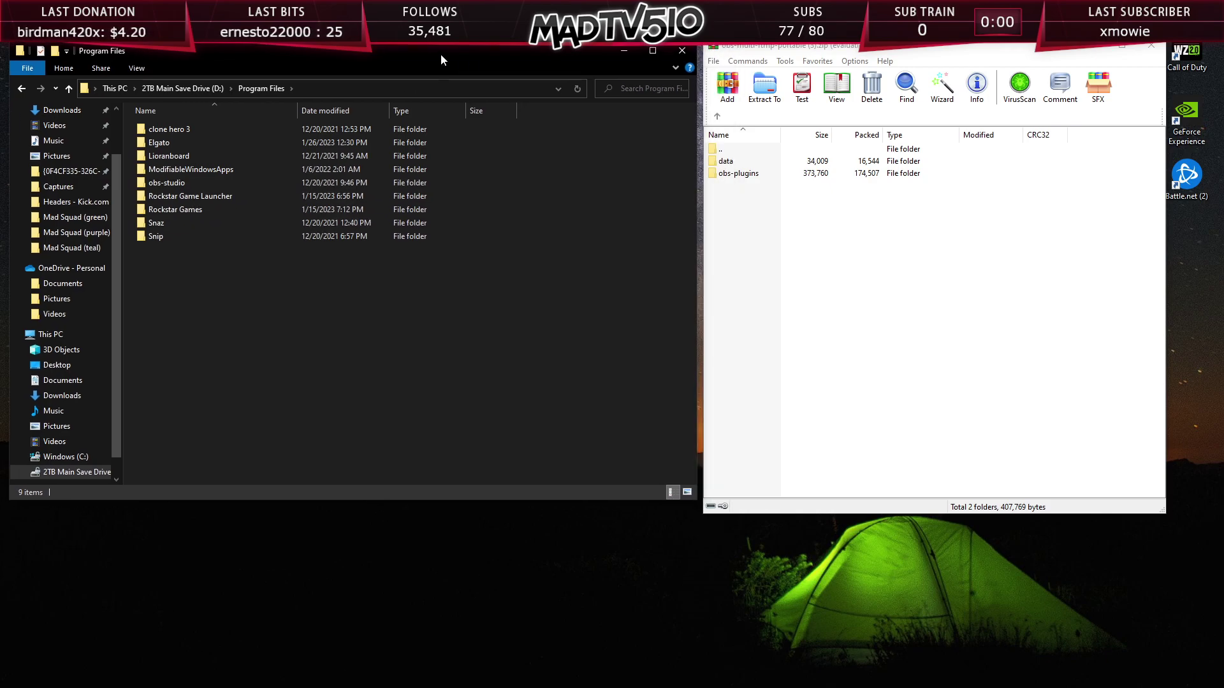
double_click(167, 184)
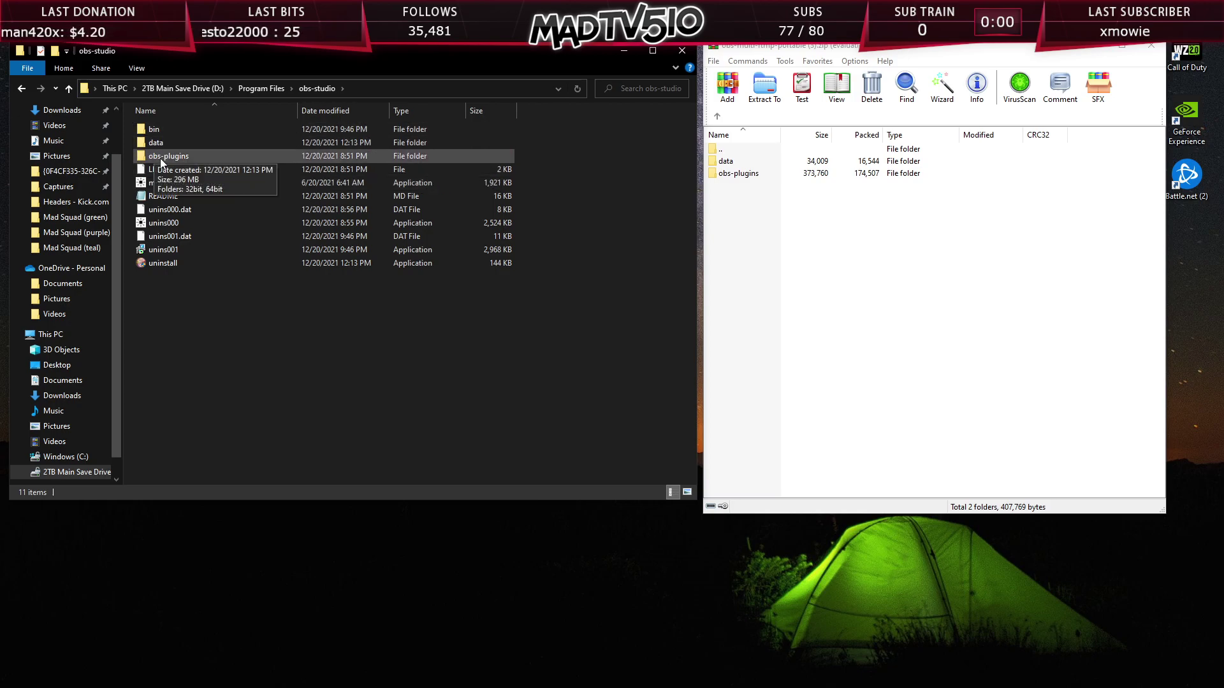
left_click(258, 91)
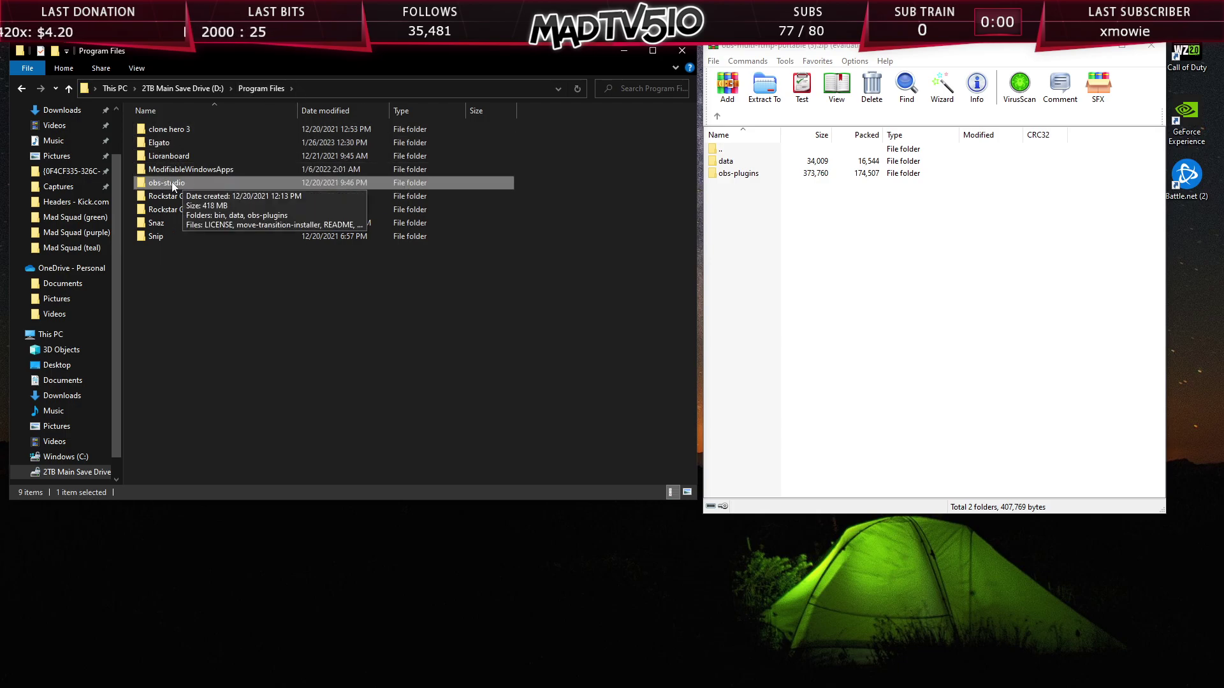
Drag data and obs-plugins from WinRAR onto obs-studio, replacing existing files, then close Explorer.
left_click(797, 220)
left_click_drag(782, 187, 171, 182)
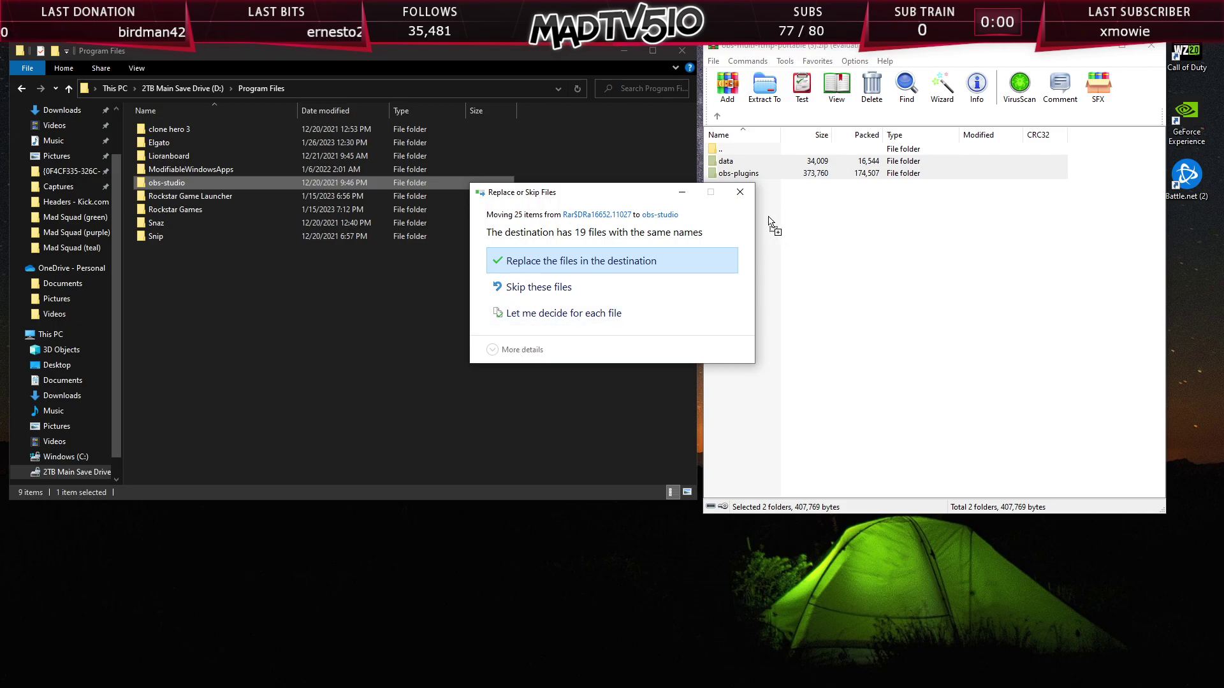
key("Return")
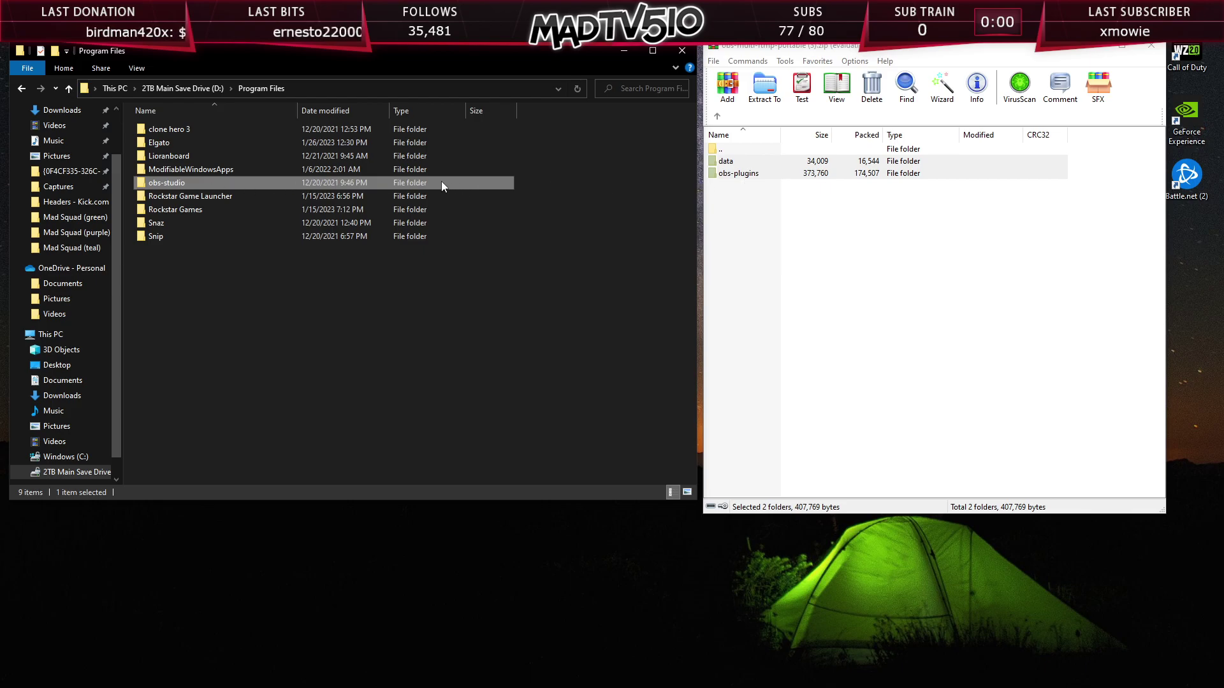
left_click(678, 56)
Close WinRAR and switch back to OBS to bring up the Multiple output window.
left_click(1147, 50)
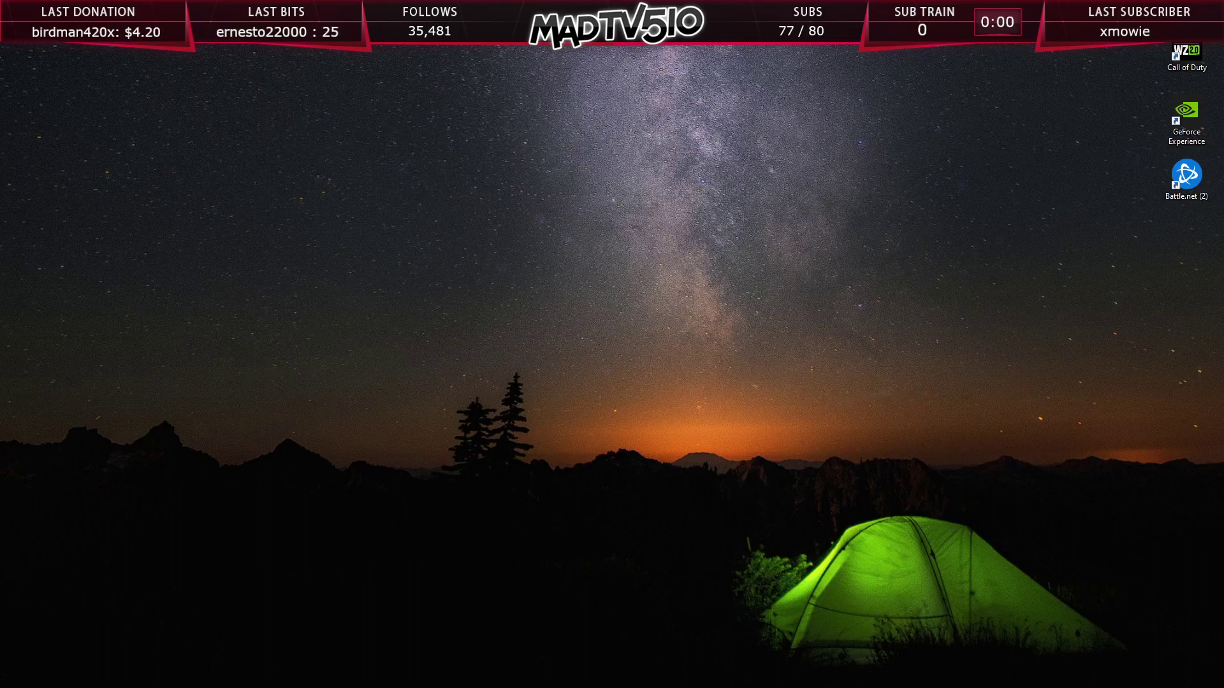
key("alt+Tab")
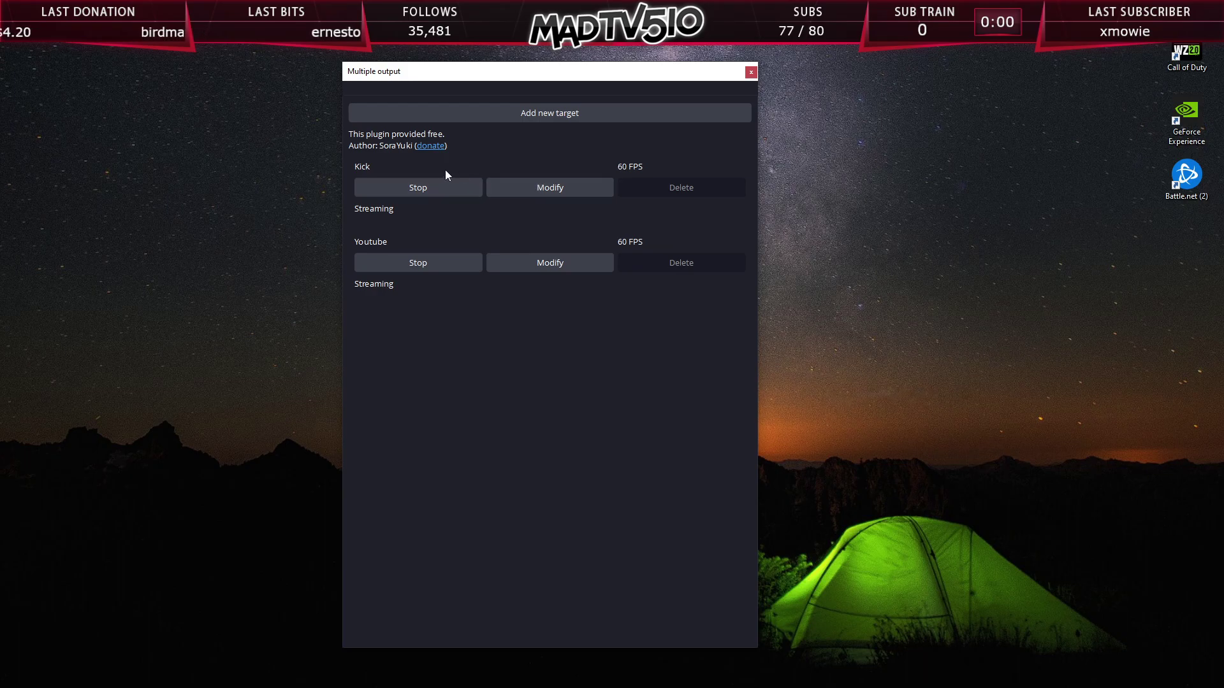
Add a new target named Kick and check the Encoder list without changing it.
left_click(549, 113)
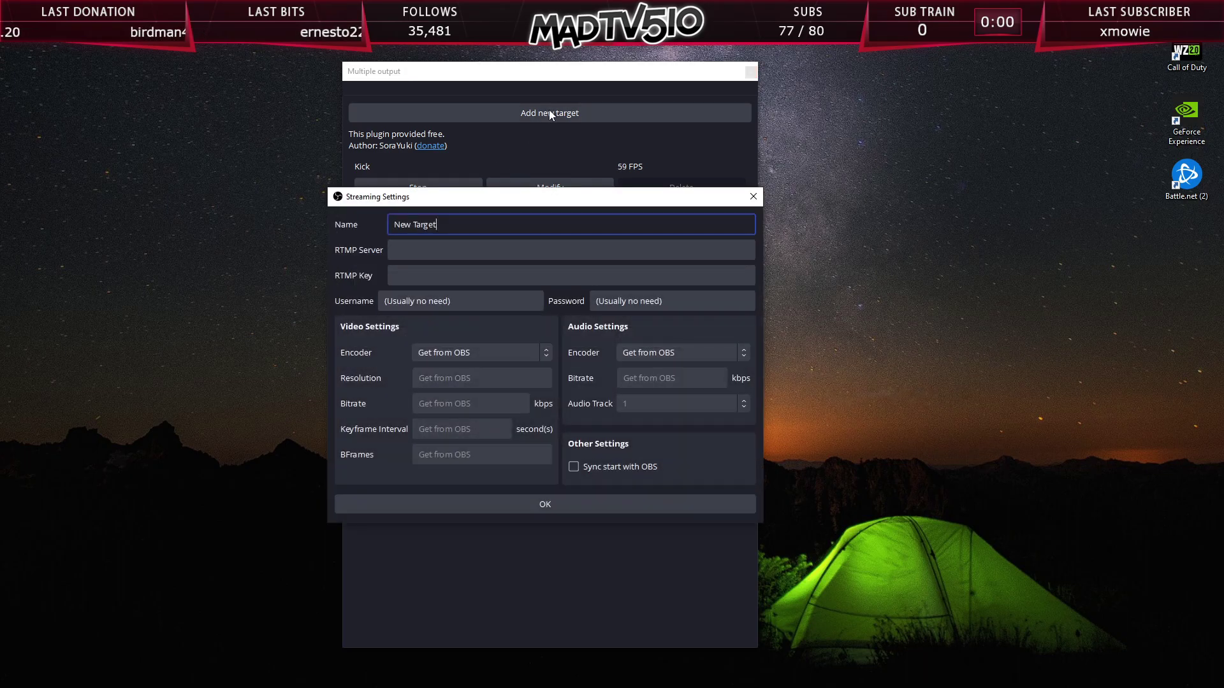
key("ctrl+a")
key("BackSpace")
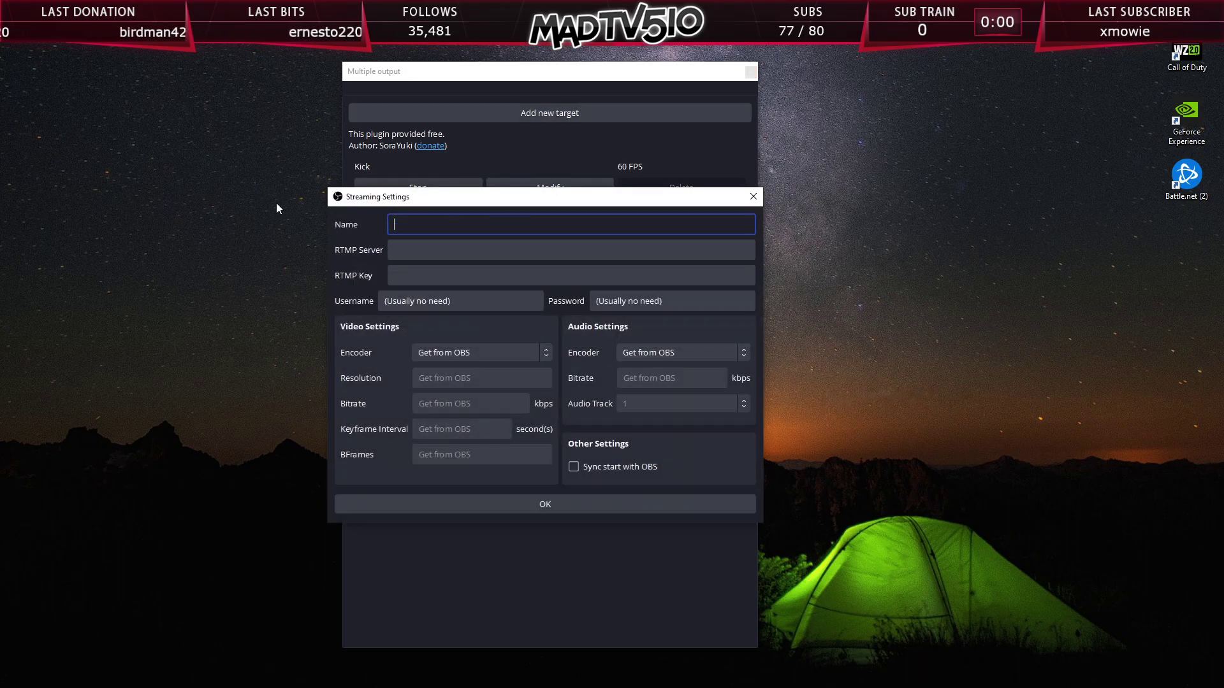
type("Kick")
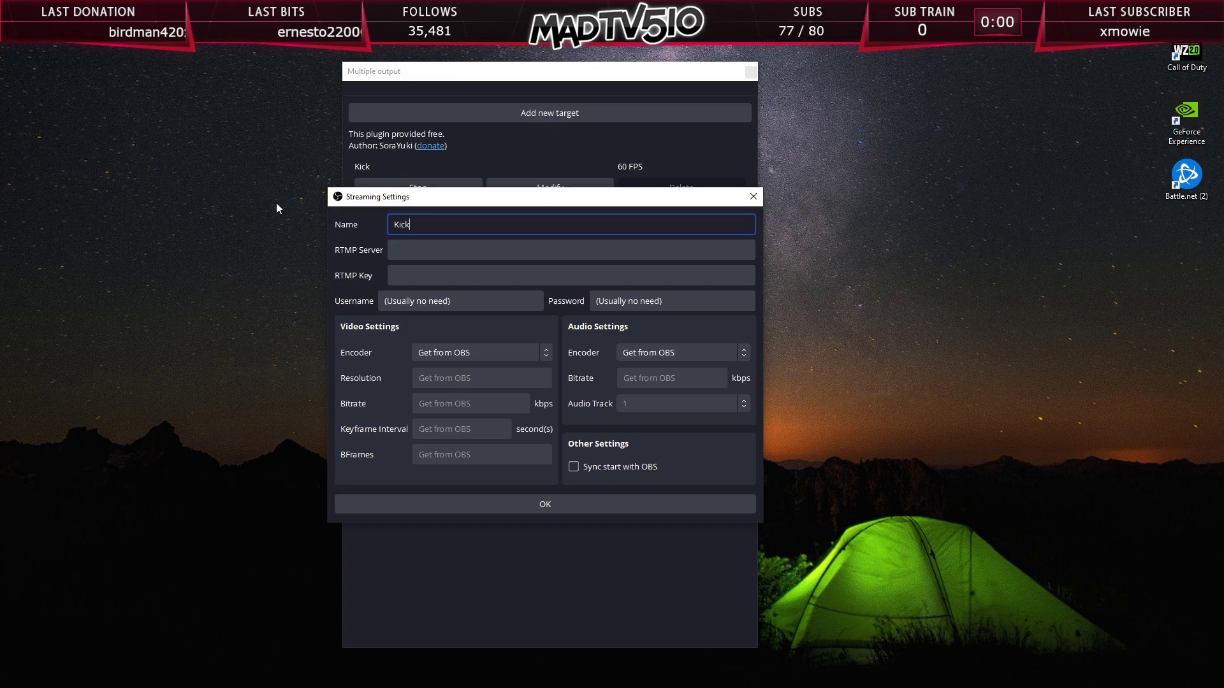
left_click(447, 250)
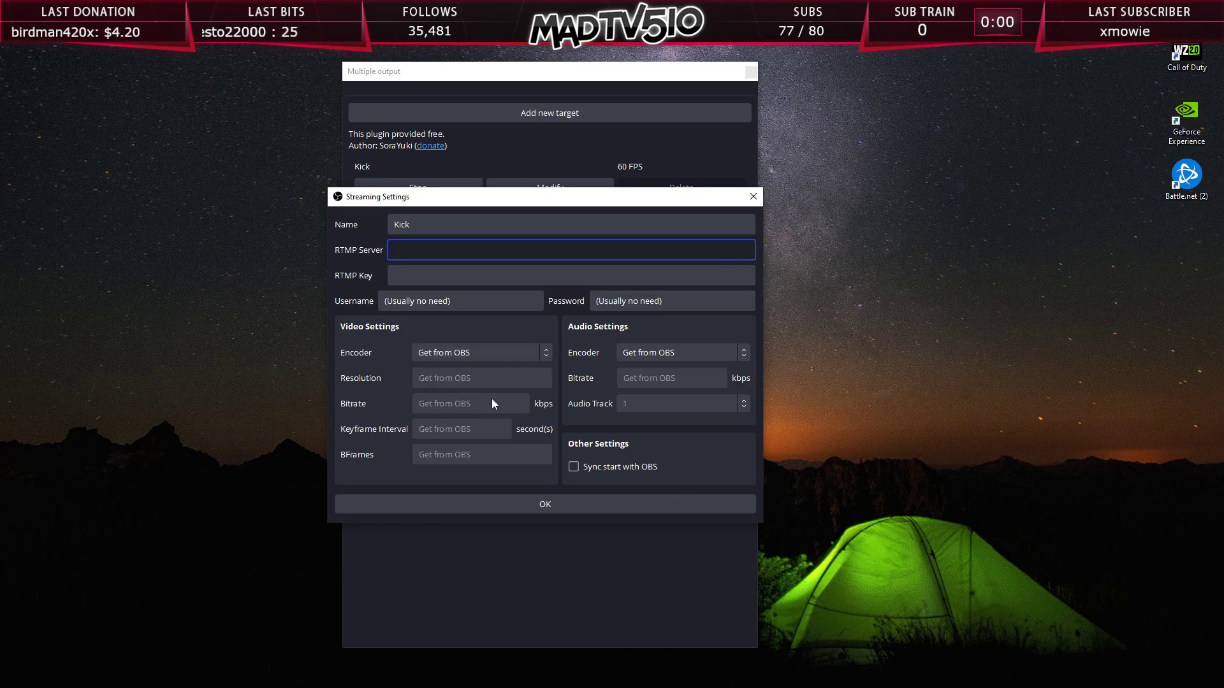
left_click(528, 353)
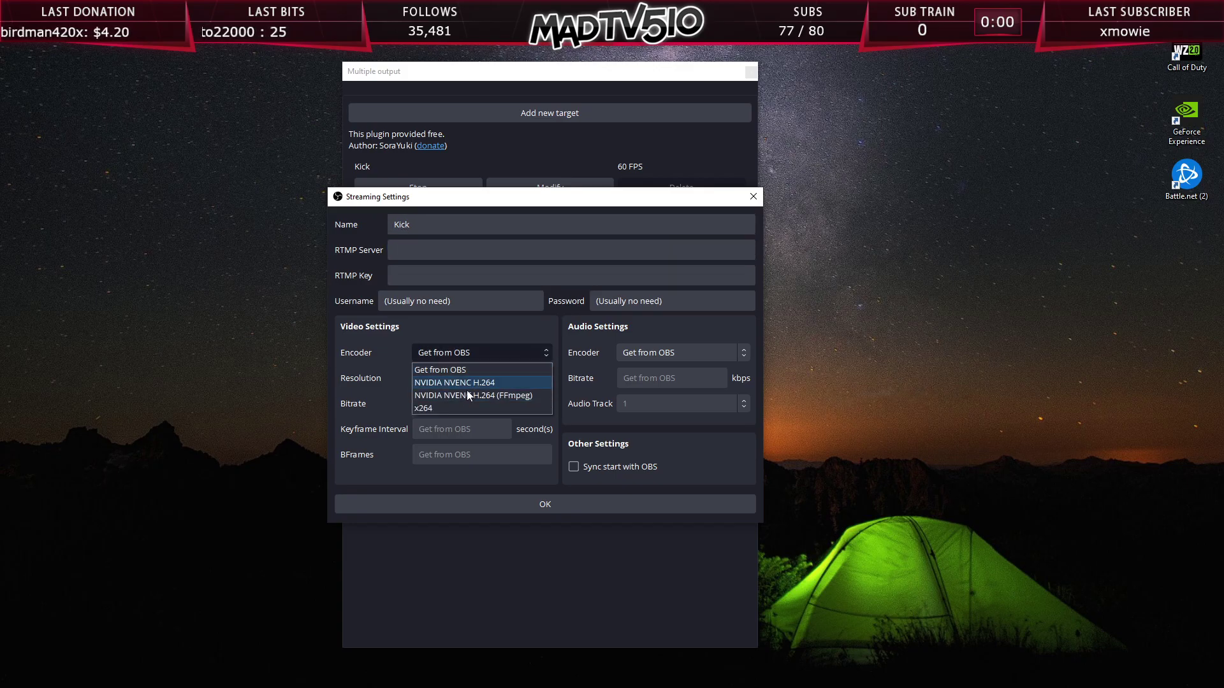
left_click(393, 387)
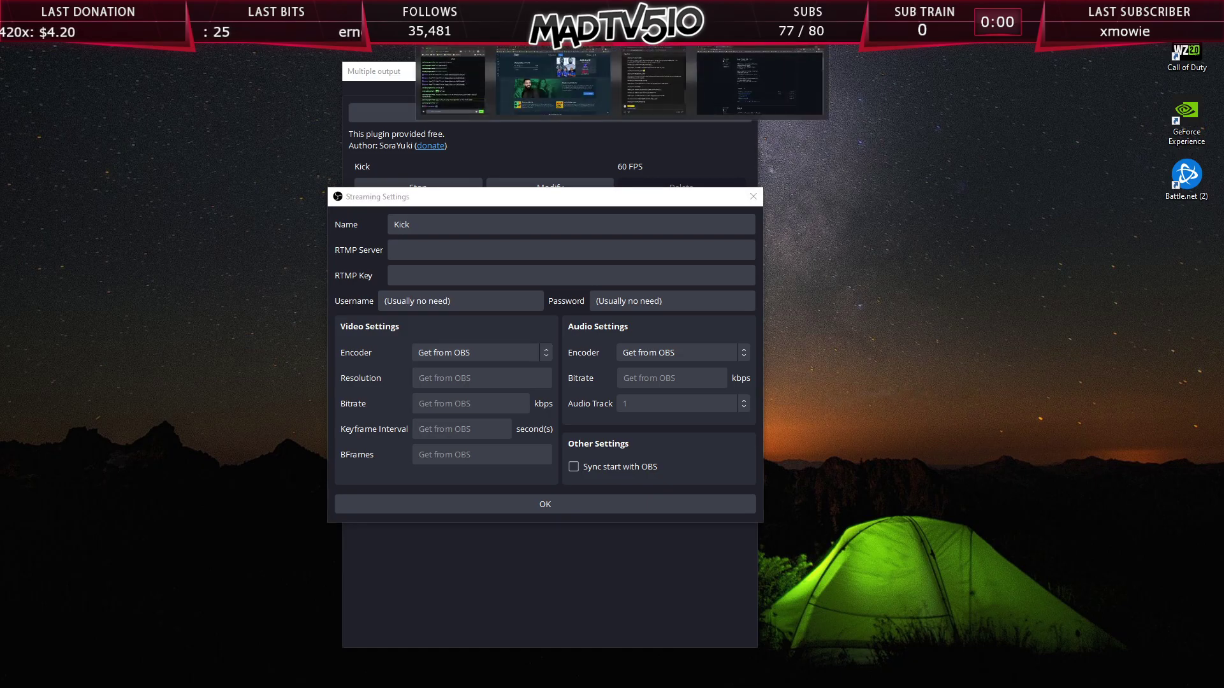
Switch to the browser and move to the Kick creator dashboard tab.
left_click(757, 73)
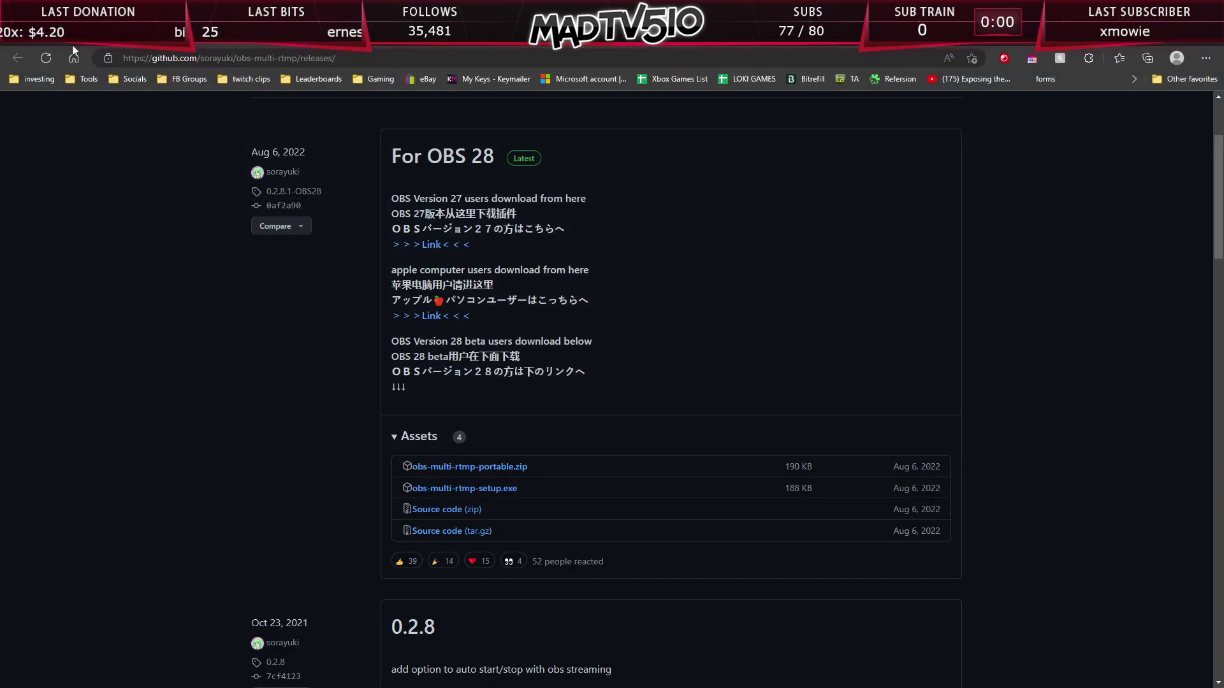
key("ctrl+Tab")
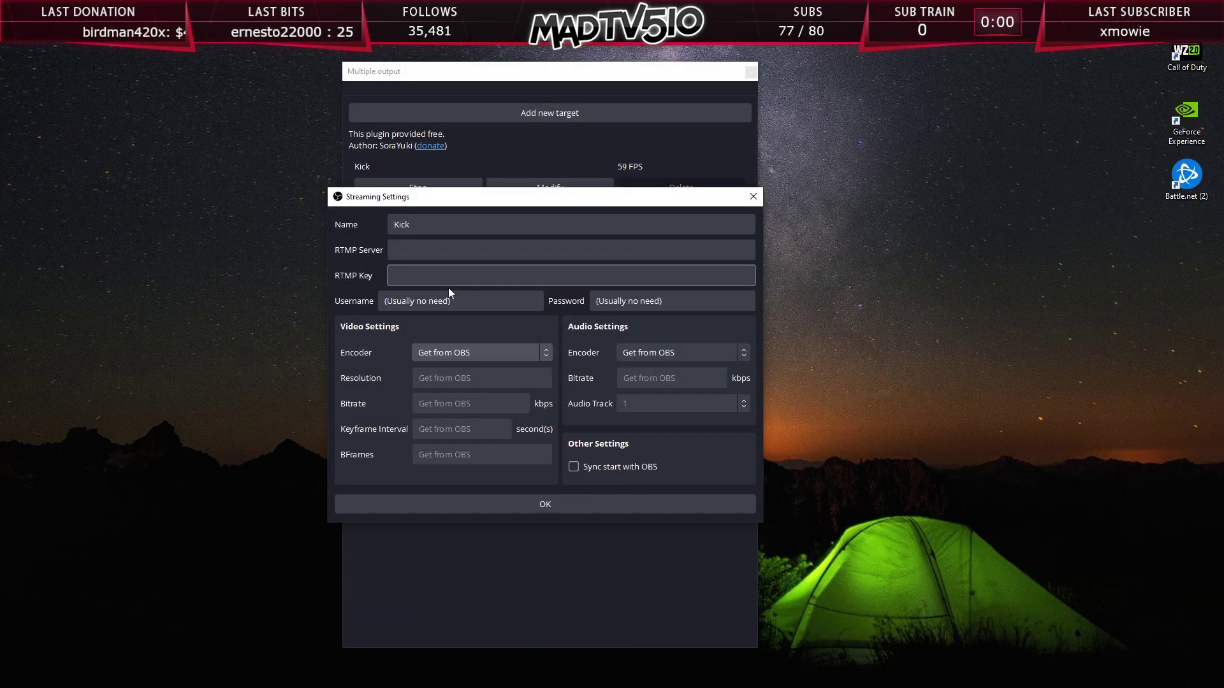
Confirm the Kick streaming settings with OK and stop the Youtube target.
left_click(522, 504)
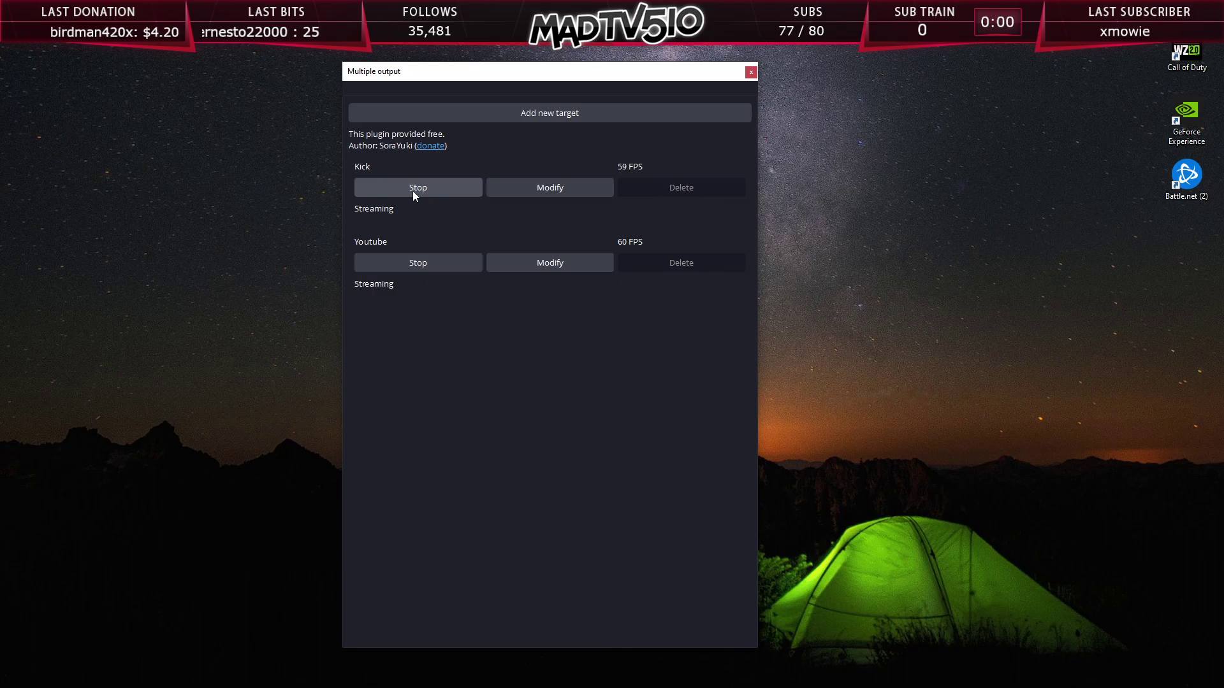
left_click(416, 262)
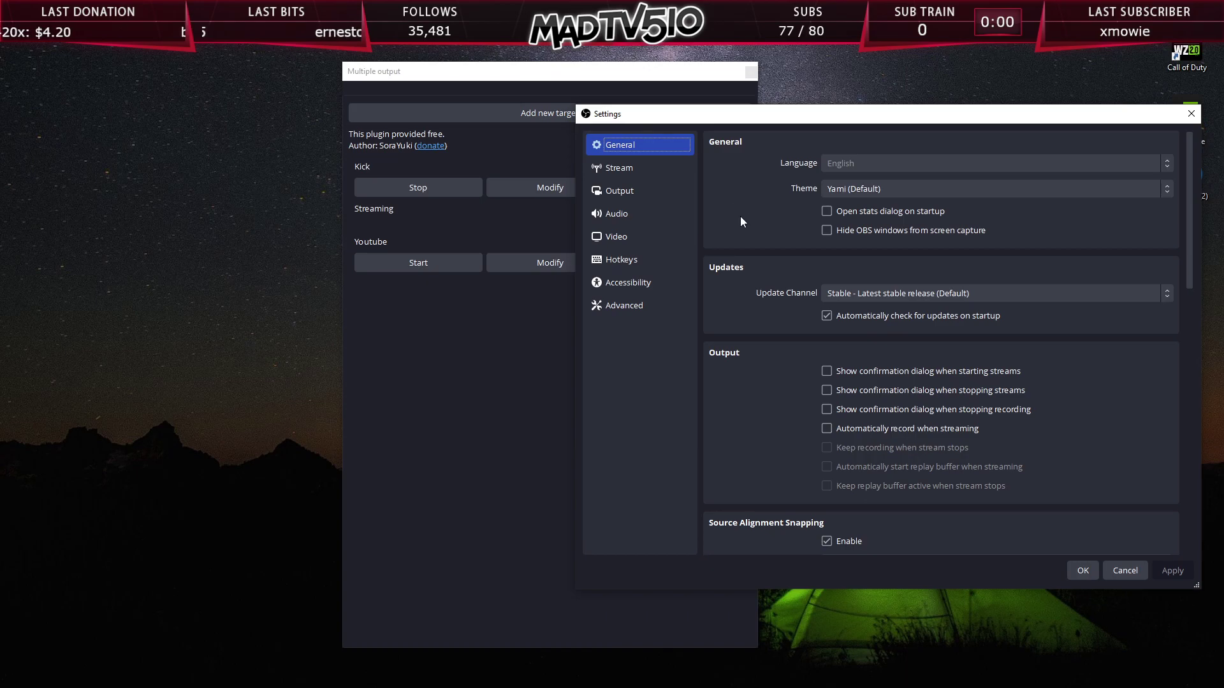
Show the Stream page in Settings, with Twitch and the Auto (Recommended) server.
left_click(649, 173)
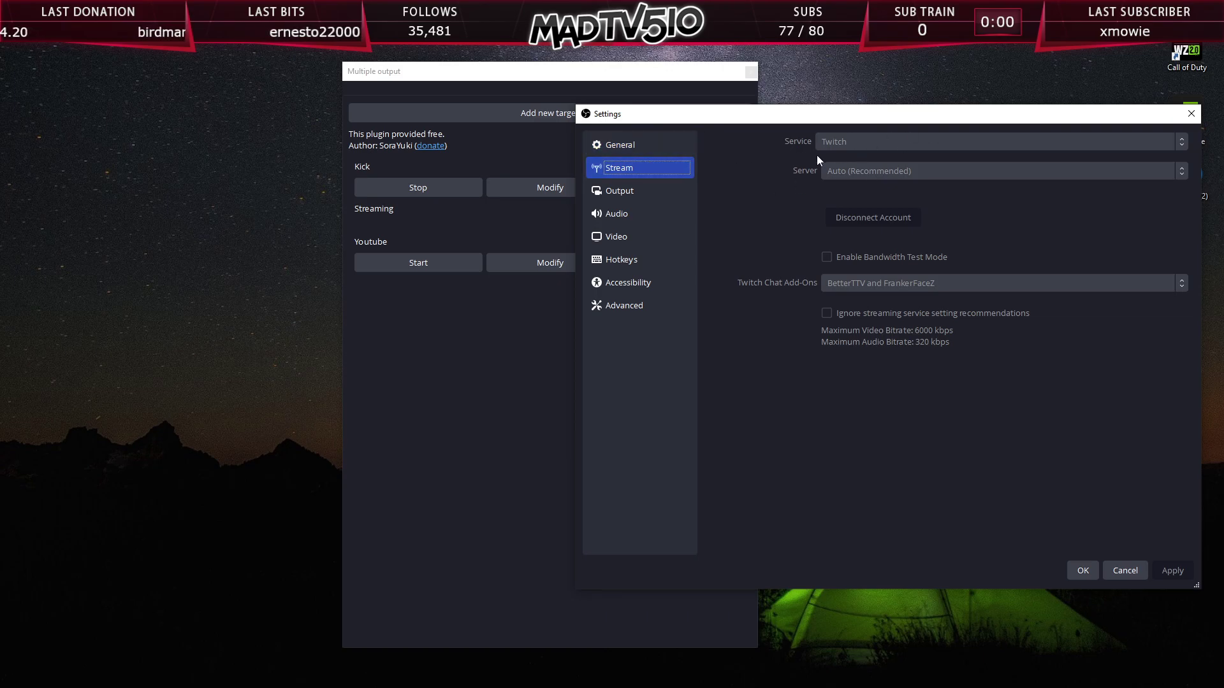
Cancel Settings, then add and save a third target named 'Twitvh' for Twitch.
left_click(1130, 571)
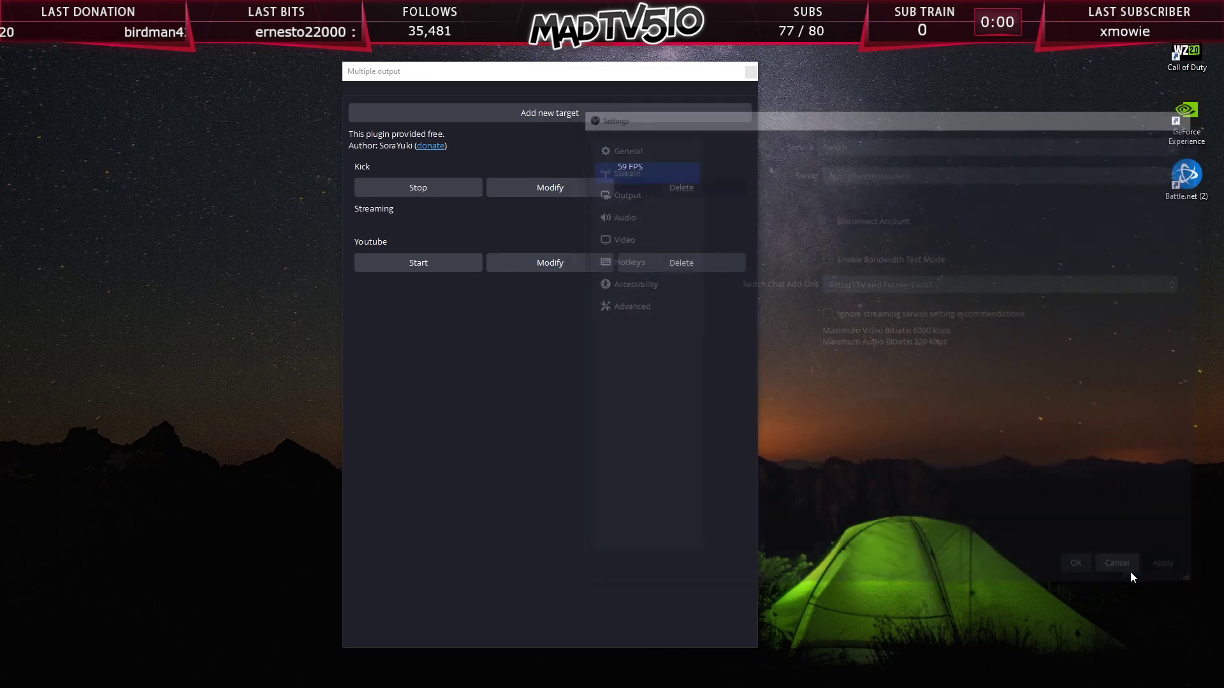
left_click(564, 113)
left_click_drag(439, 225, 350, 226)
type("Twitvh")
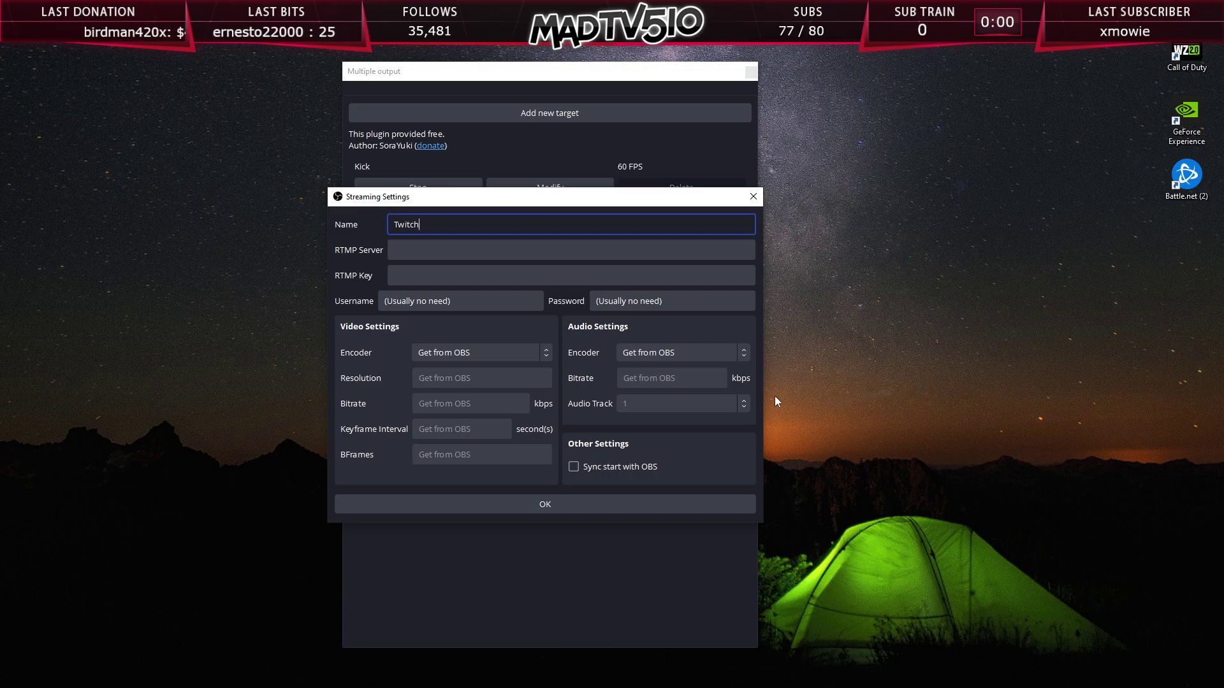
left_click(669, 504)
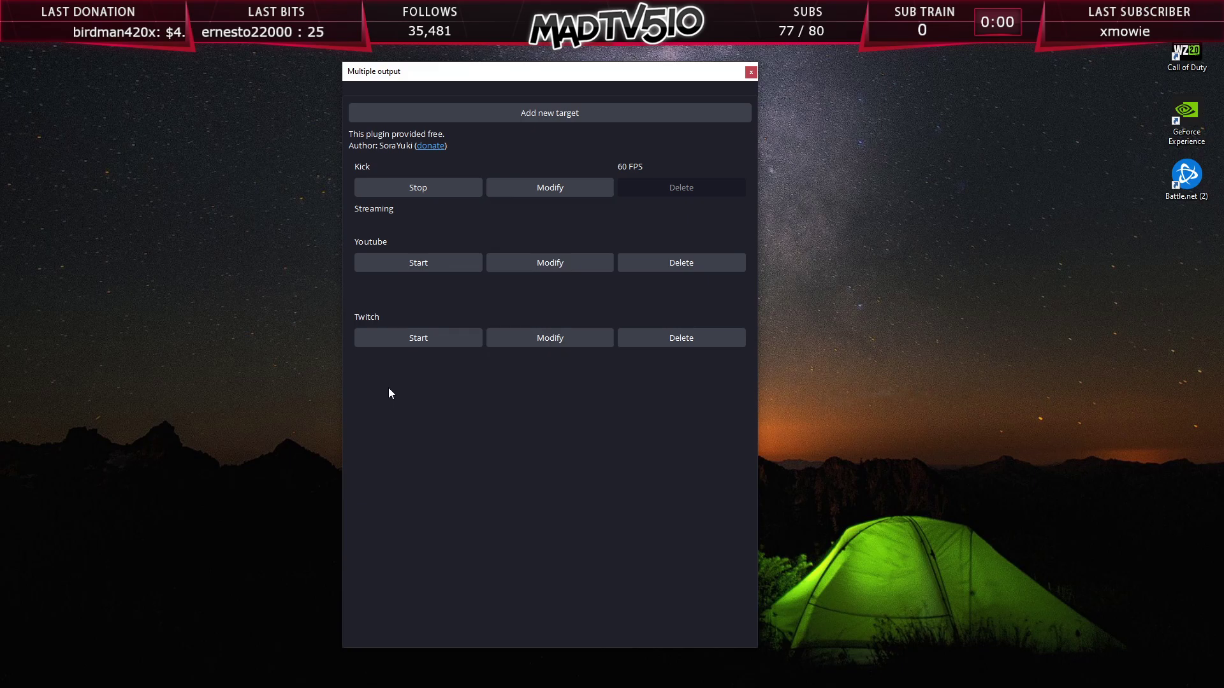